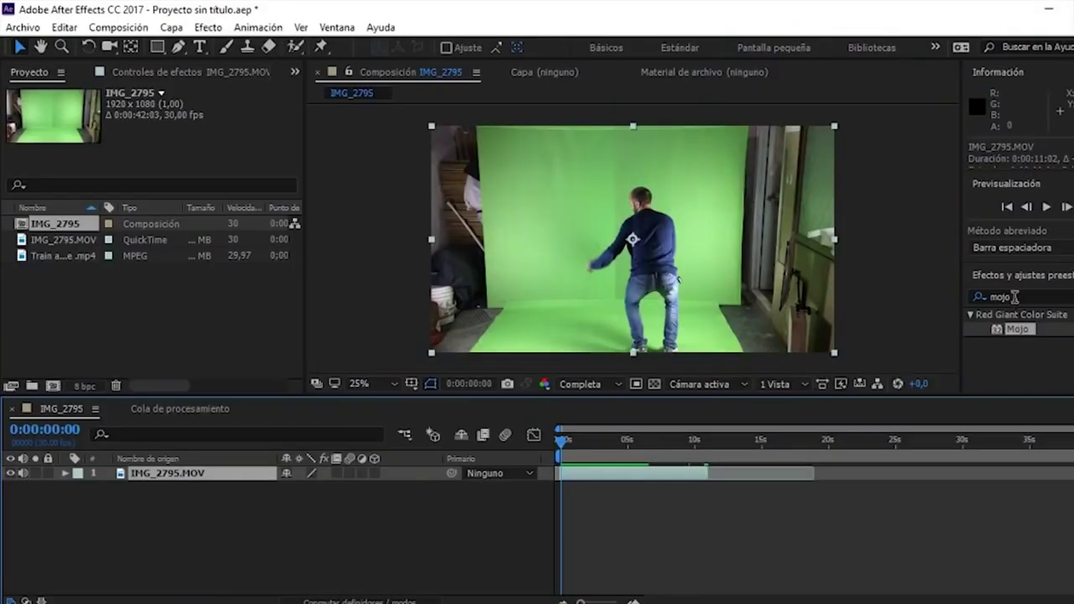
Find Color selectivo in Effects & Presets and apply it to the IMG_2795.MOV layer
left_click(1014, 296)
type("se")
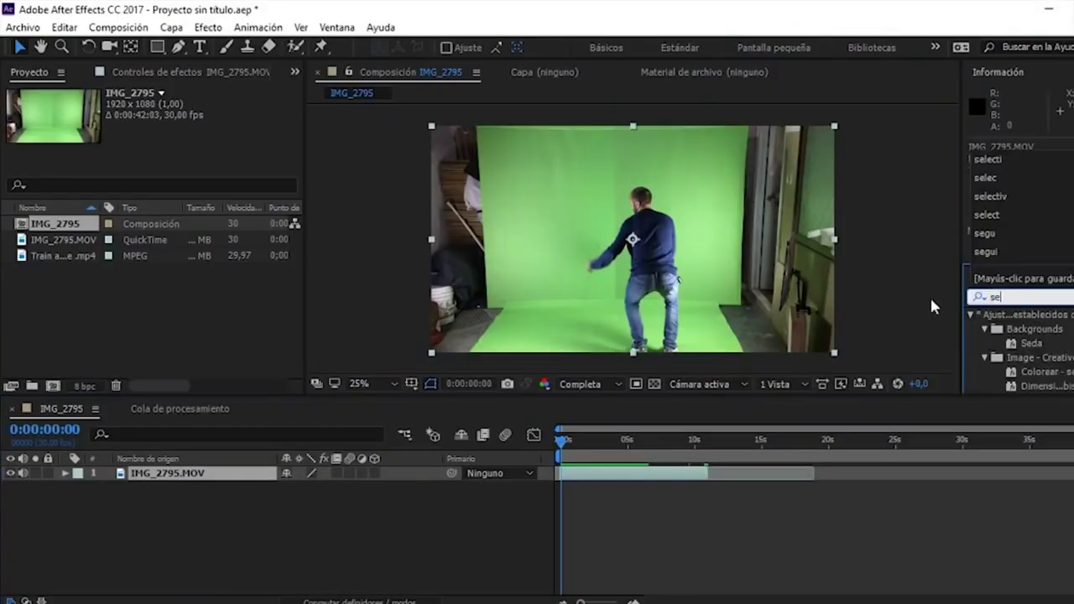
type("lecti")
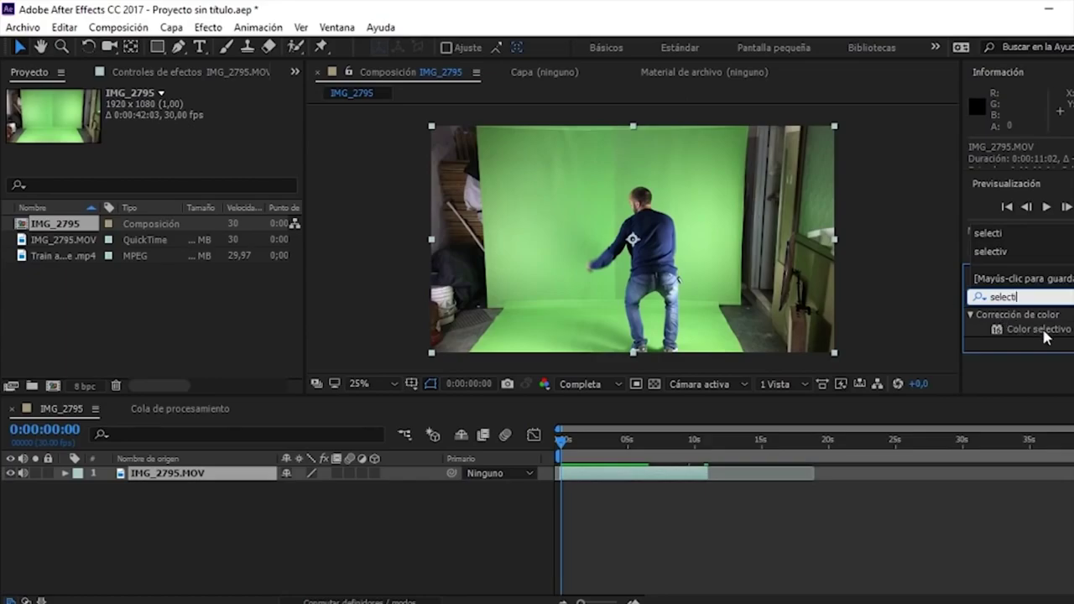
left_click_drag(1048, 330, 780, 384)
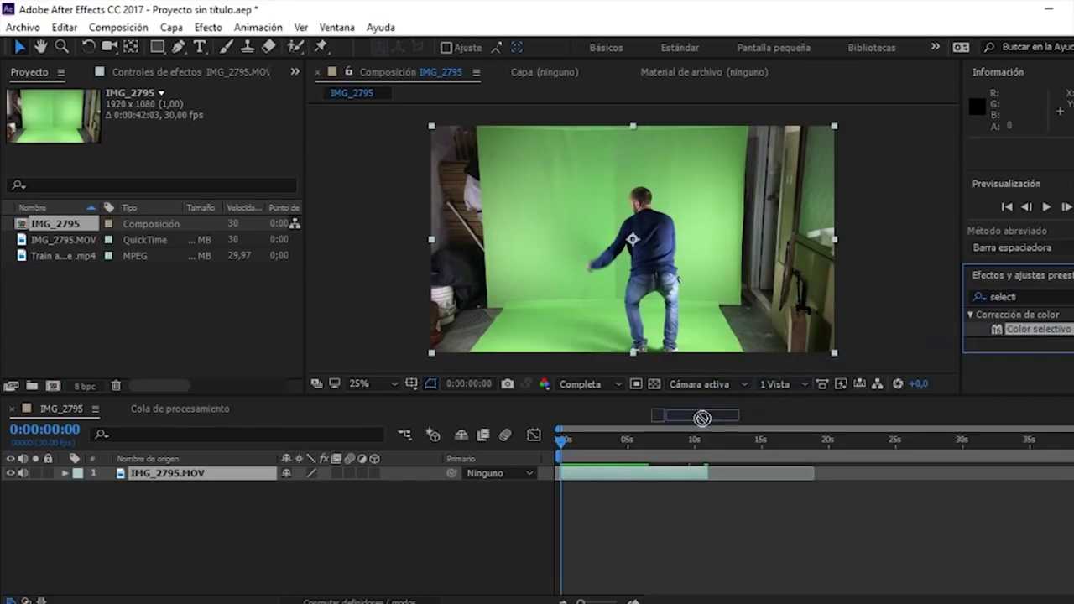
left_click_drag(780, 384, 635, 478)
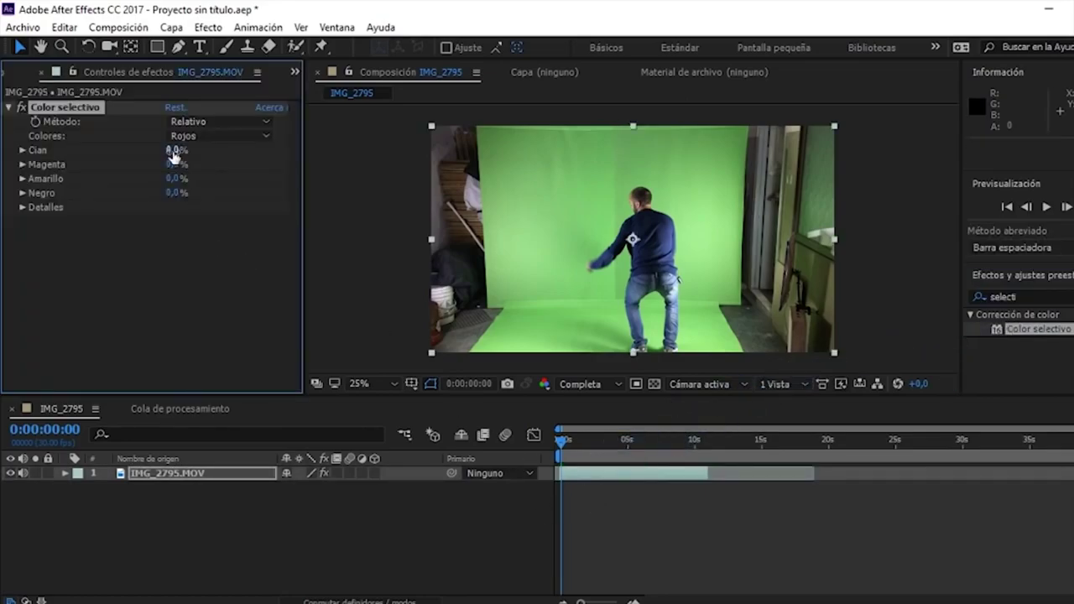
Switch Color selectivo's Colores to Verdes and raise Cian to 100%
left_click(204, 138)
left_click(214, 189)
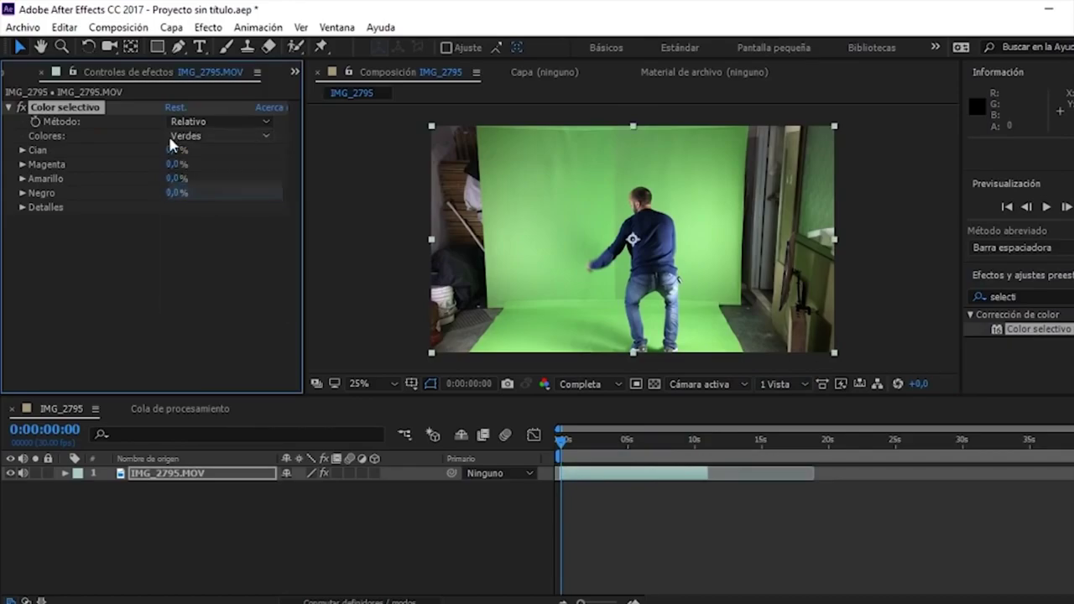
left_click_drag(178, 152, 271, 160)
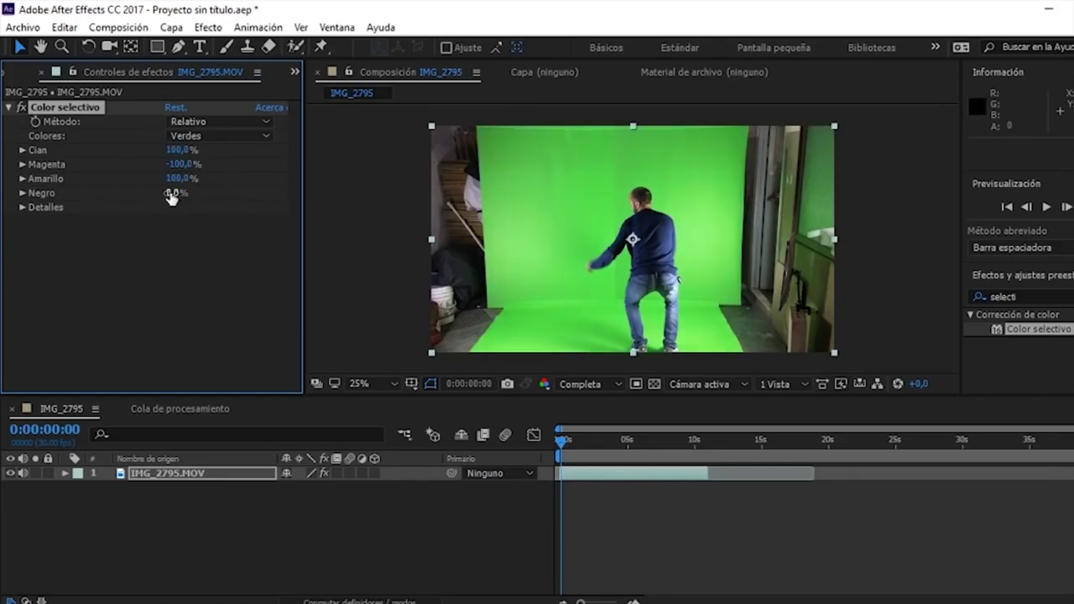
Apply Keylight (1.2) to the clip and sample the green backdrop as Screen Colour
mouse_move(443, 291)
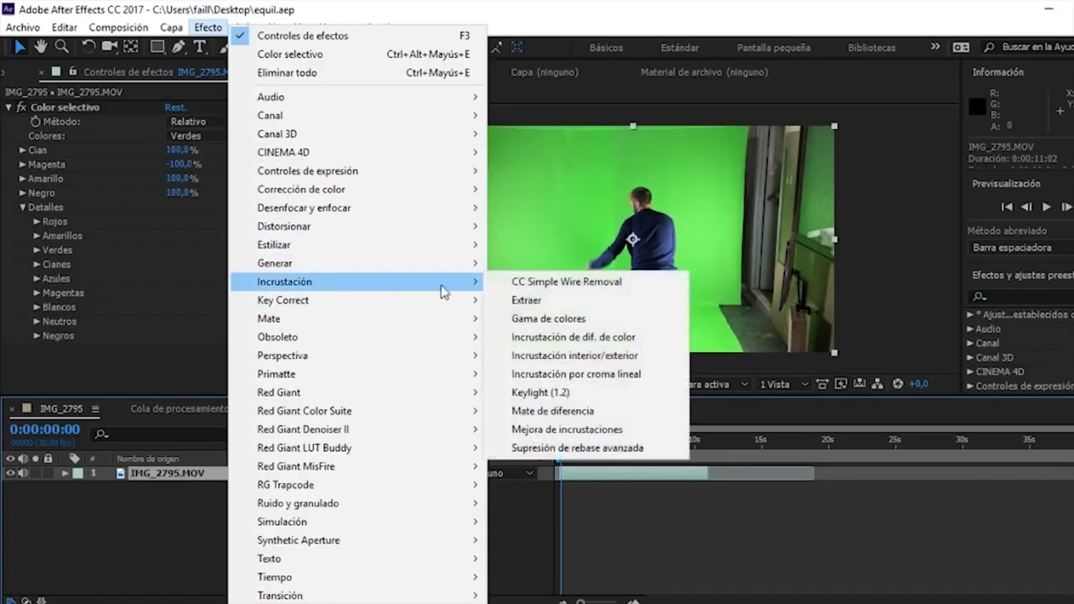
left_click(540, 392)
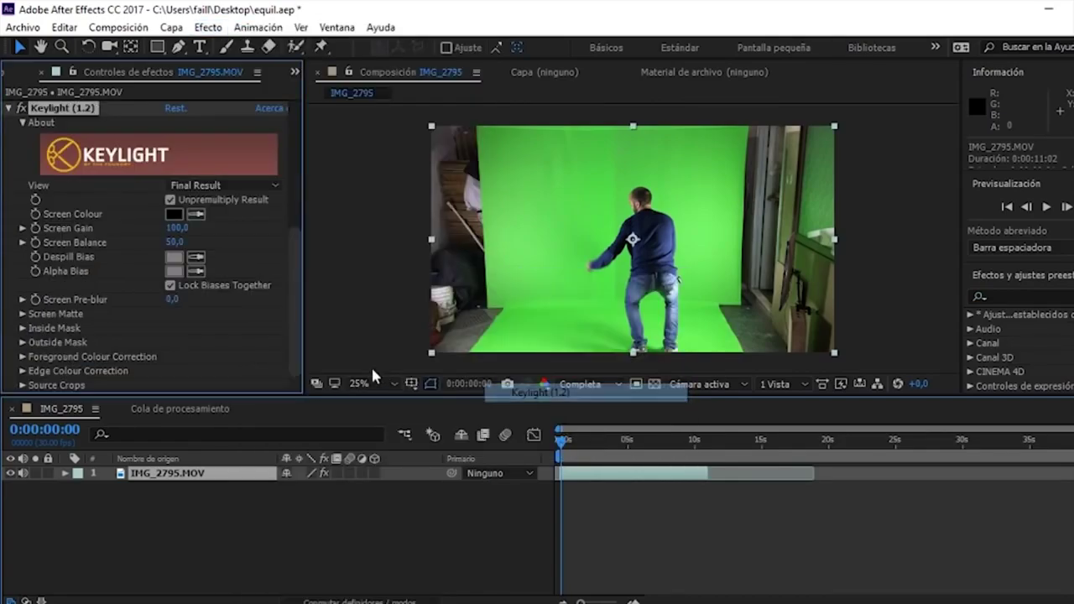
left_click(195, 215)
left_click(578, 223)
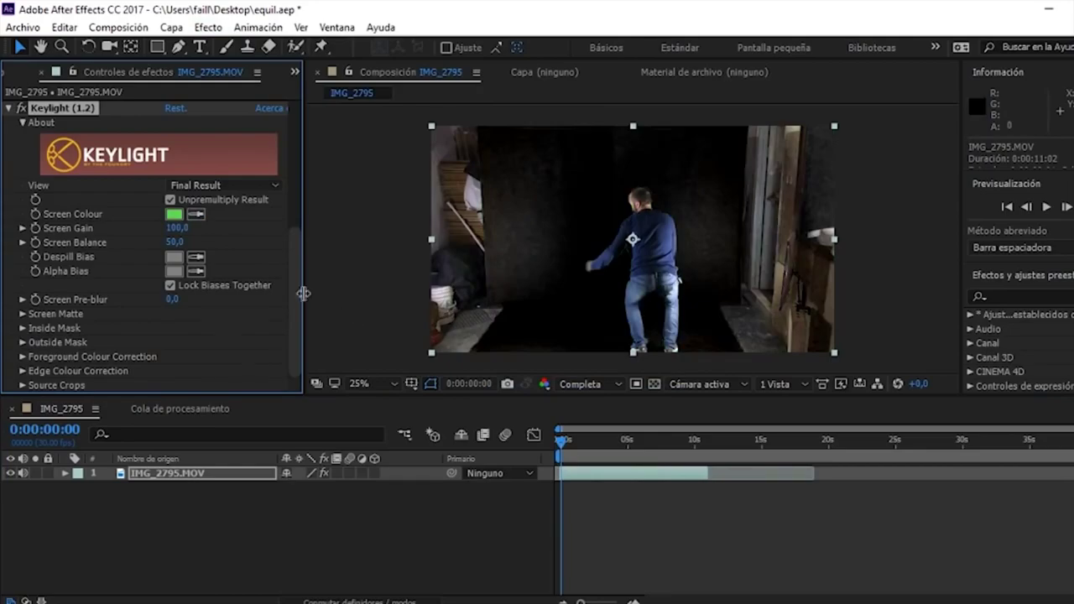
View the Screen Matte, set Clip Black 41 and Clip White 67, then play back the key
left_click(260, 187)
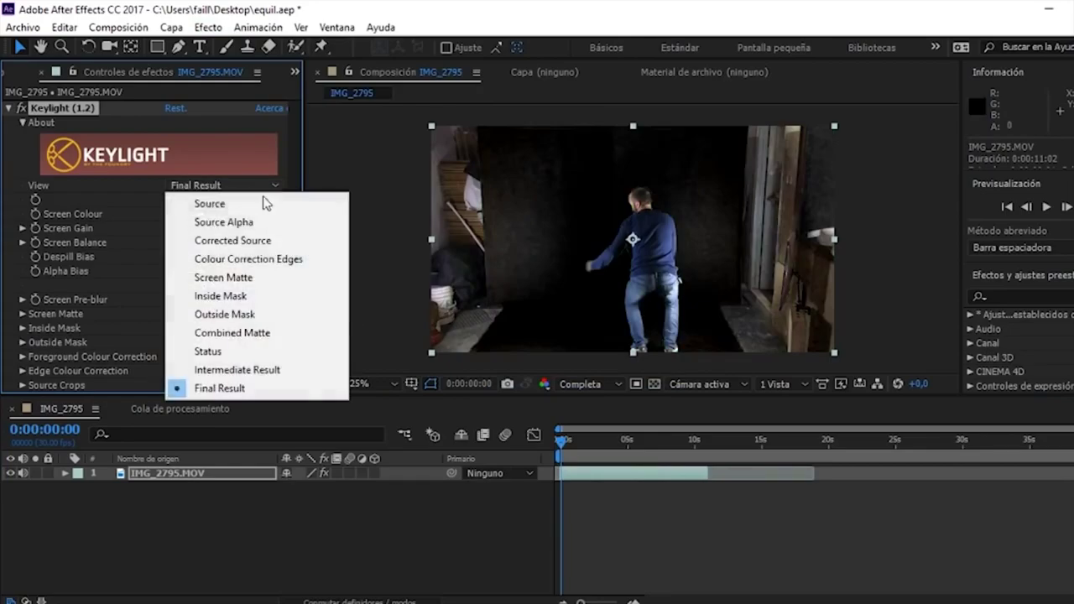
left_click(221, 278)
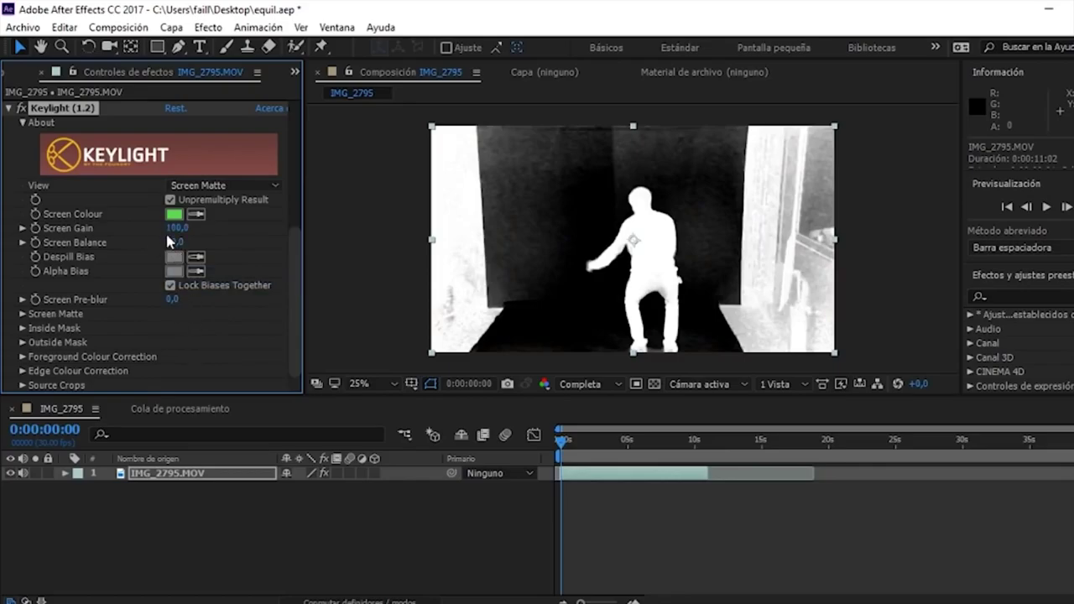
left_click(23, 314)
scroll(158, 339, "down", 2)
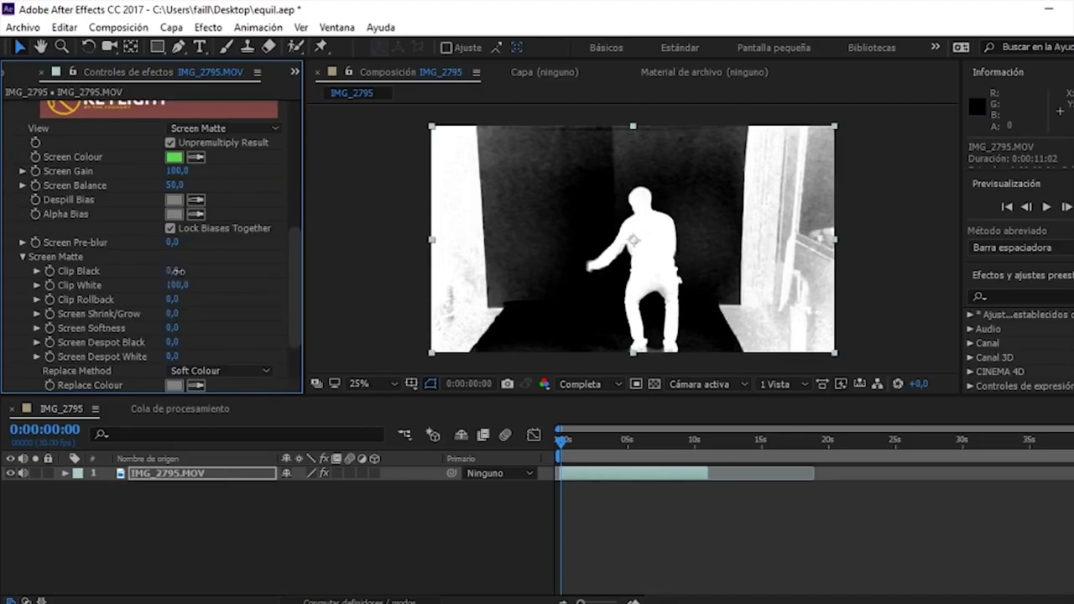
left_click_drag(176, 271, 205, 271)
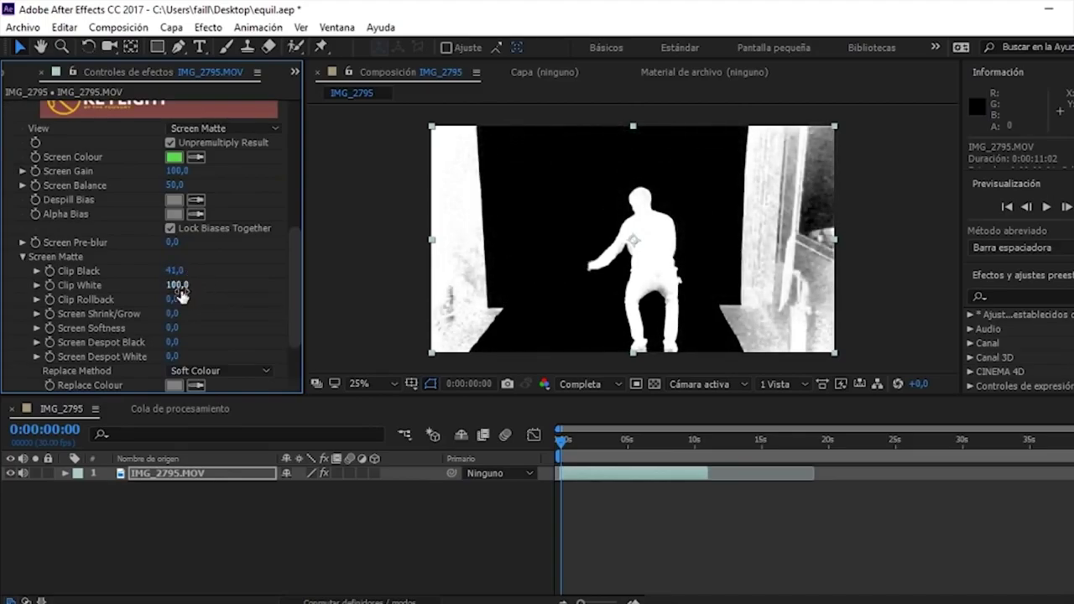
left_click_drag(172, 285, 154, 288)
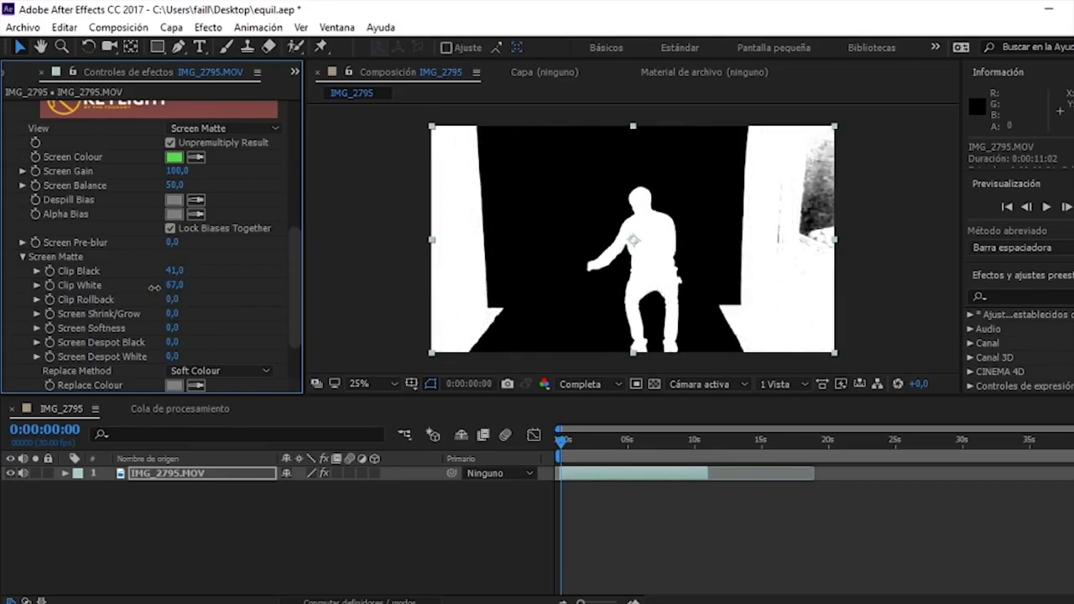
key("space")
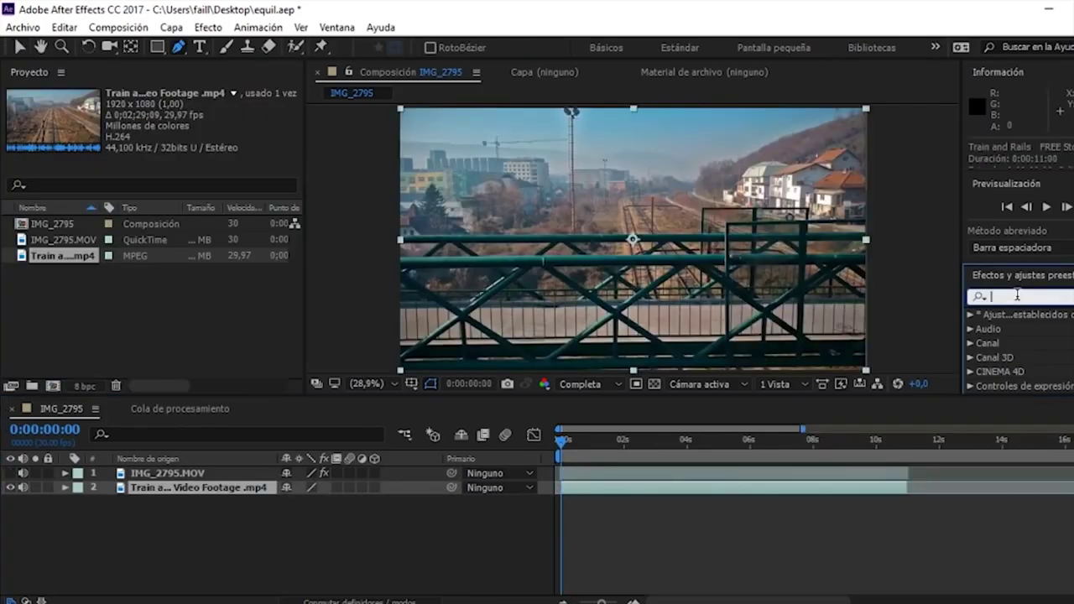
Apply Rastreador de cámara 3D to the train footage and render its track points in the viewer
type("rastrea")
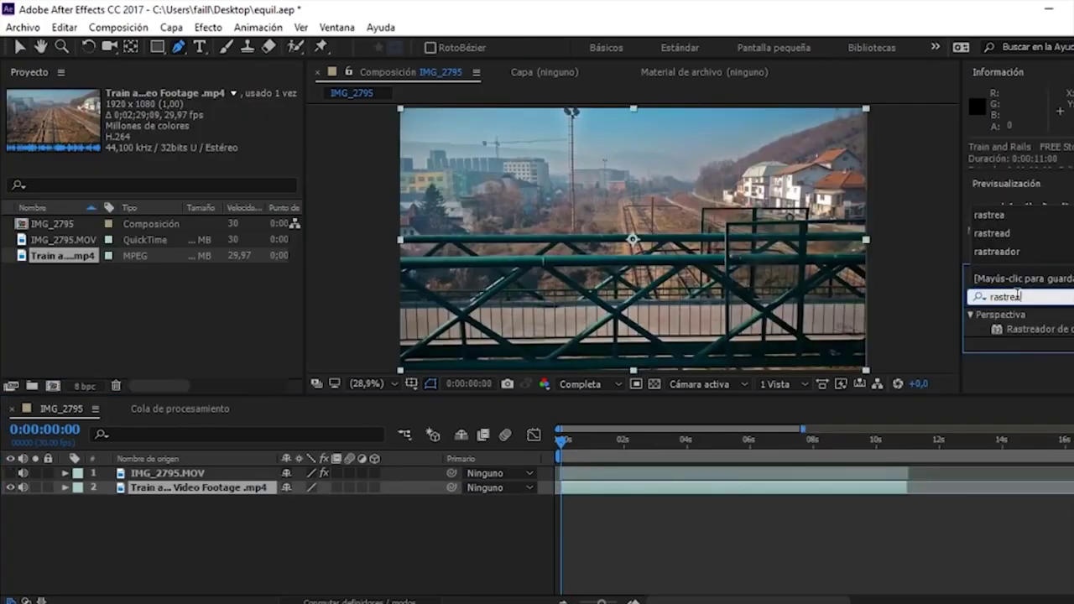
left_click_drag(1041, 329, 671, 488)
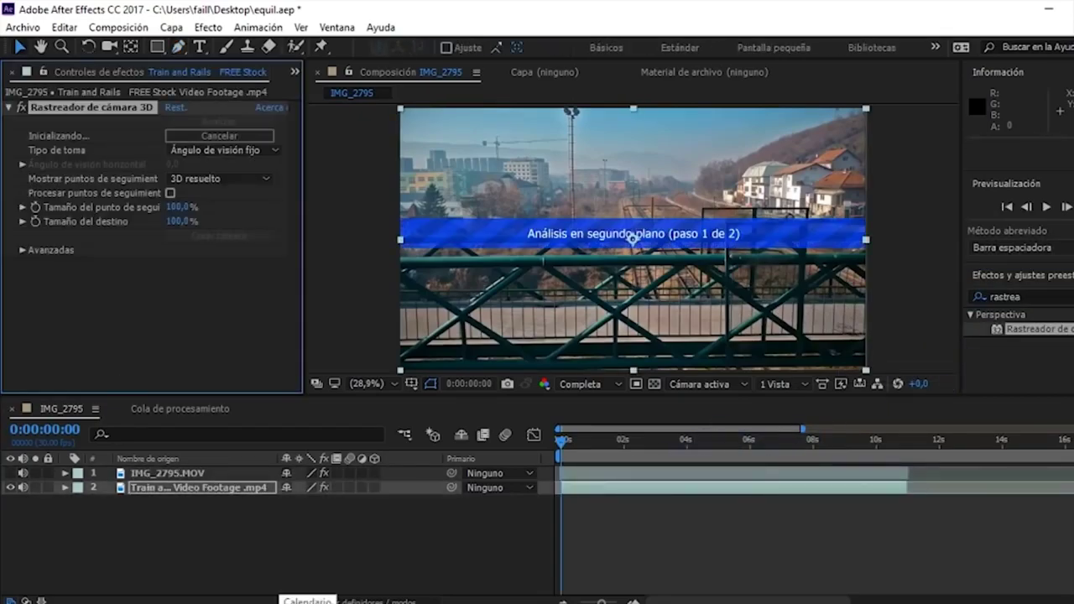
left_click(170, 193)
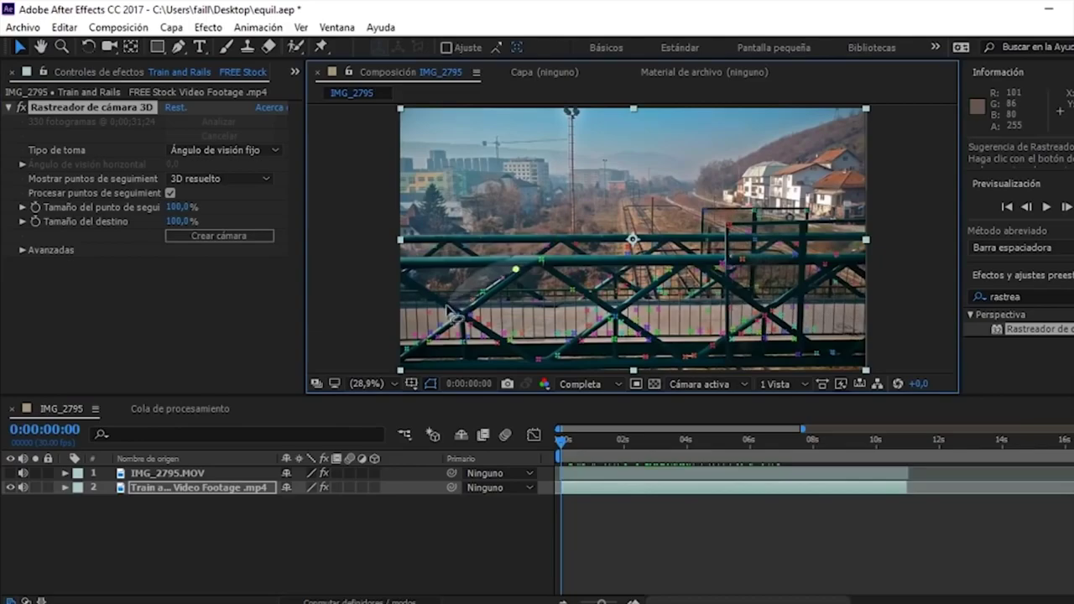
Select track points on the bridge railing and create a null and tracking camera from them
left_click_drag(453, 315, 561, 301)
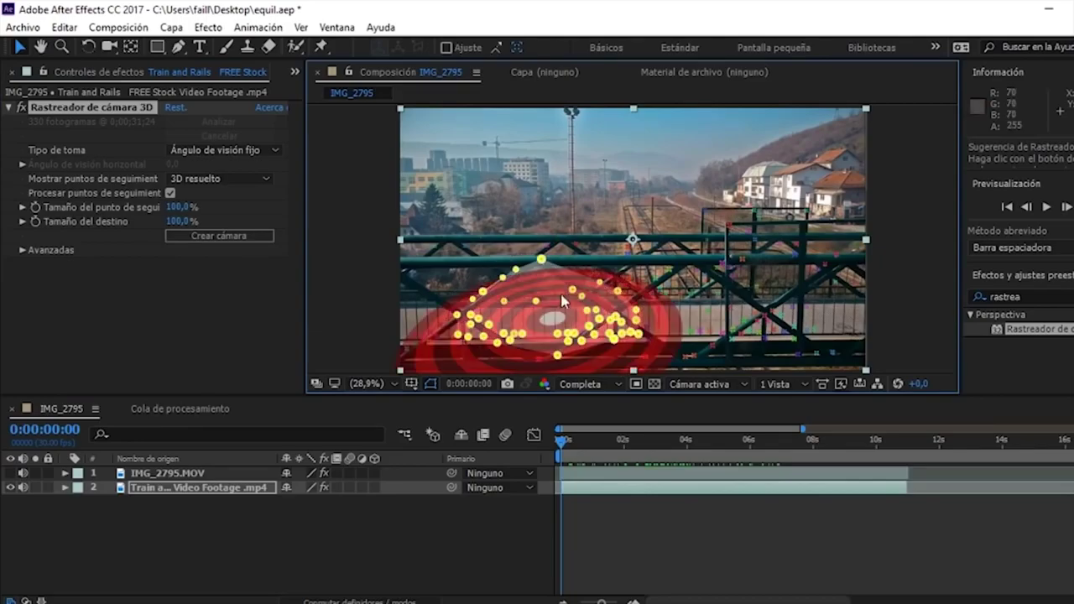
right_click(552, 317)
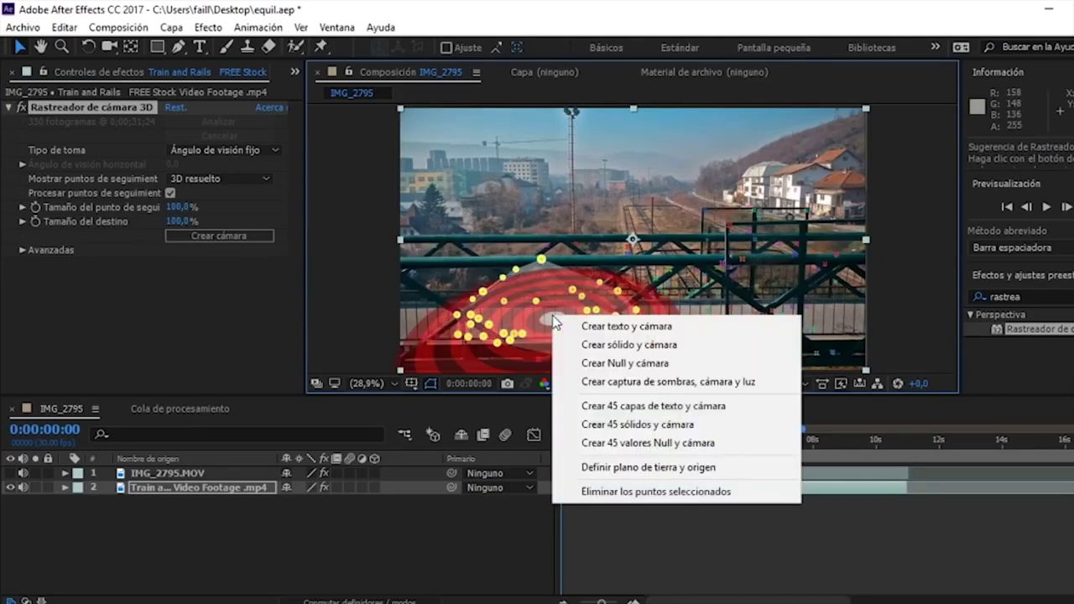
left_click(595, 363)
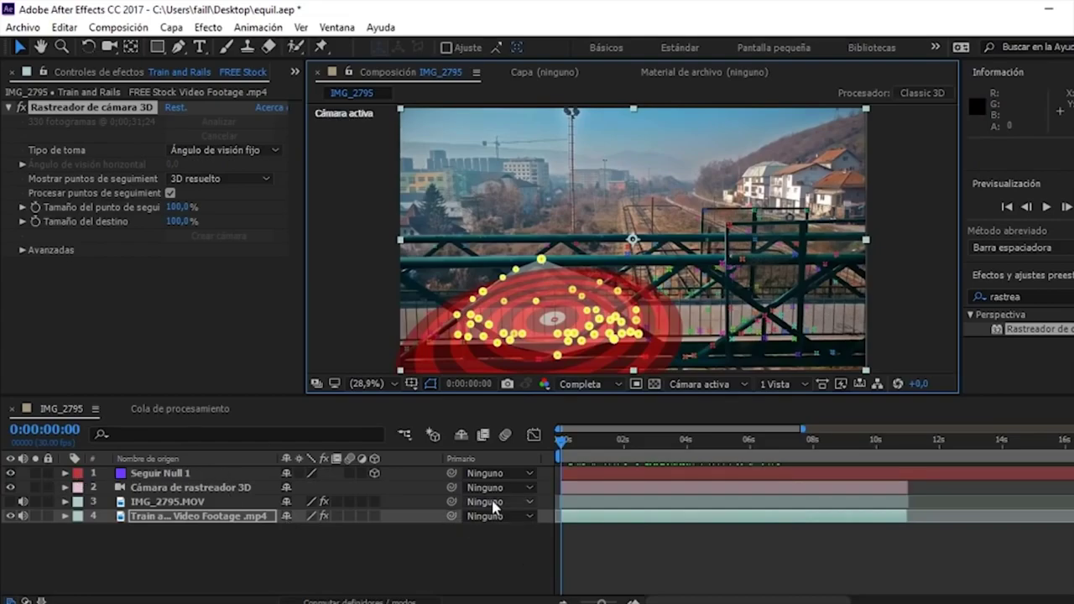
Set the track point size to 0% to hide the points, and select Seguir Null 1
left_click(178, 207)
type("0")
key("Return")
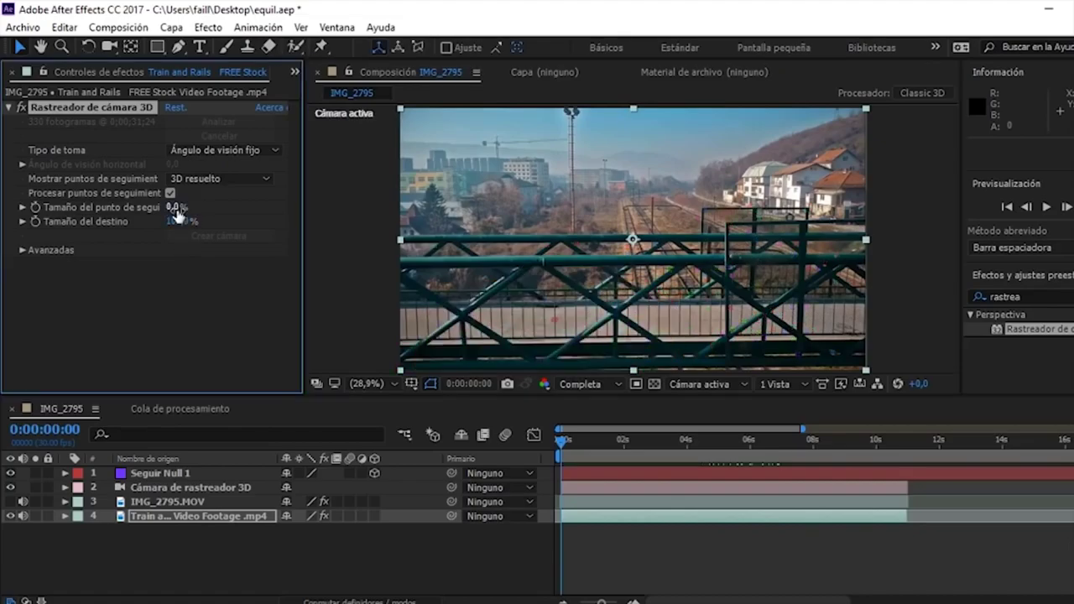
left_click(622, 476)
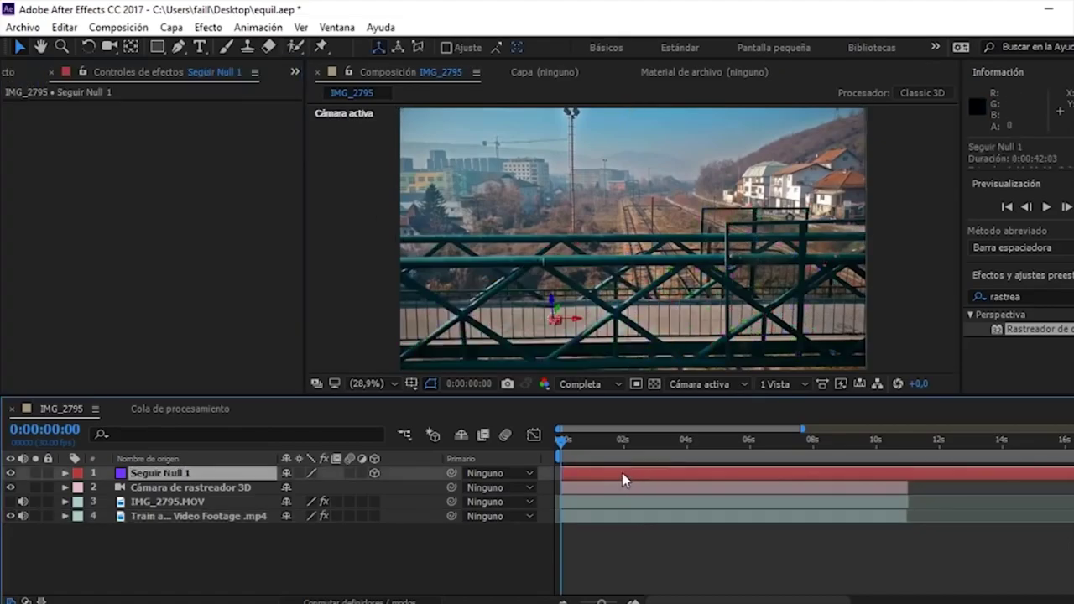
Scale the Seguir Null 1 tracker null to 554%
left_click(66, 473)
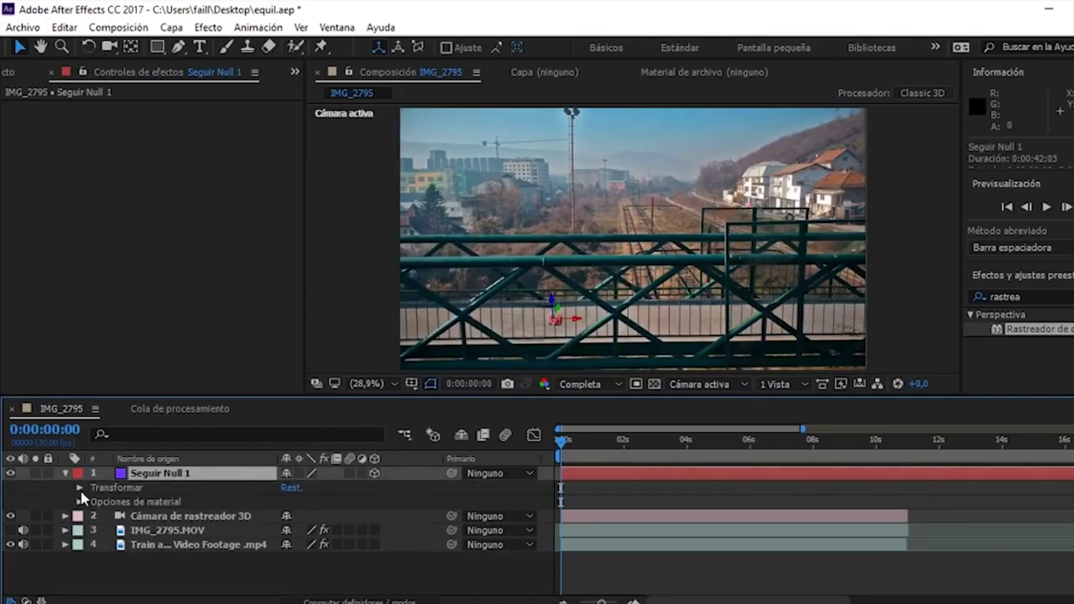
left_click(80, 489)
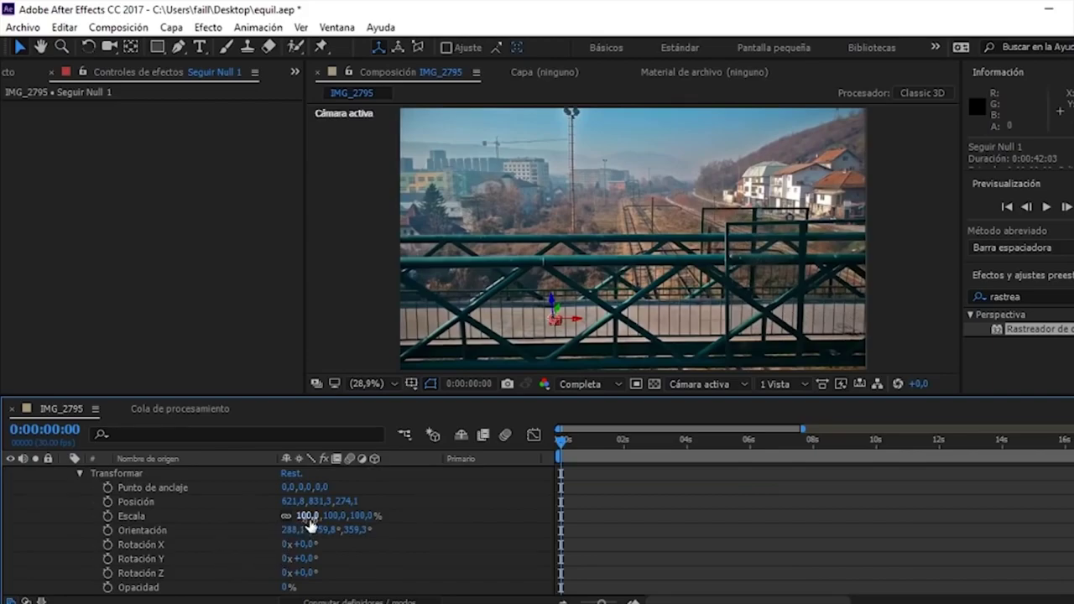
left_click_drag(307, 515, 334, 517)
left_click_drag(482, 531, 758, 587)
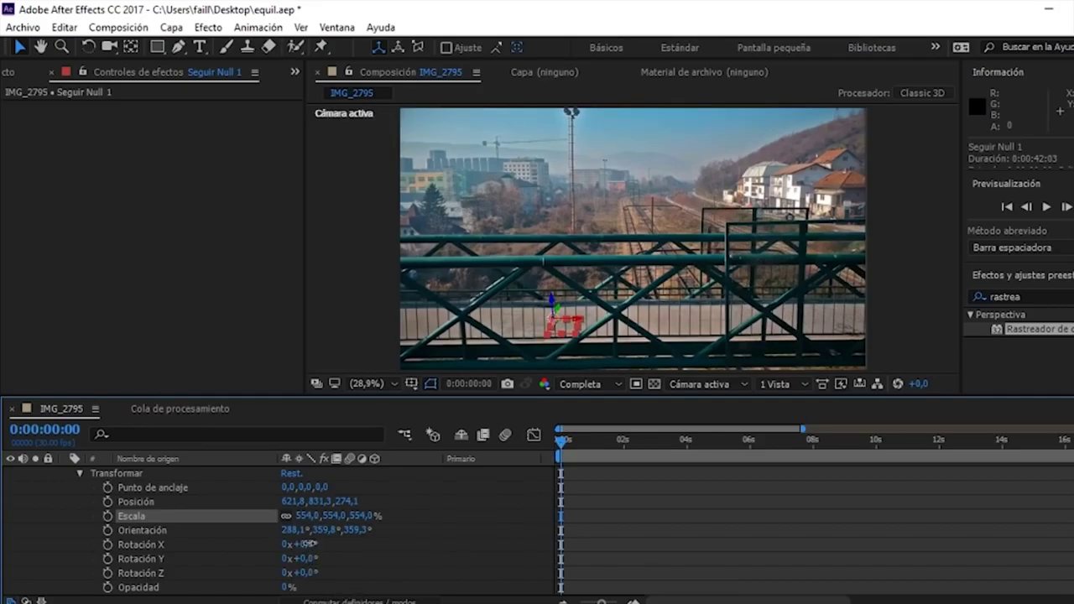
Rotate Seguir Null 1 to X 71°, Y -4°, Z 2°, then collapse and deselect it
left_click_drag(307, 544, 355, 547)
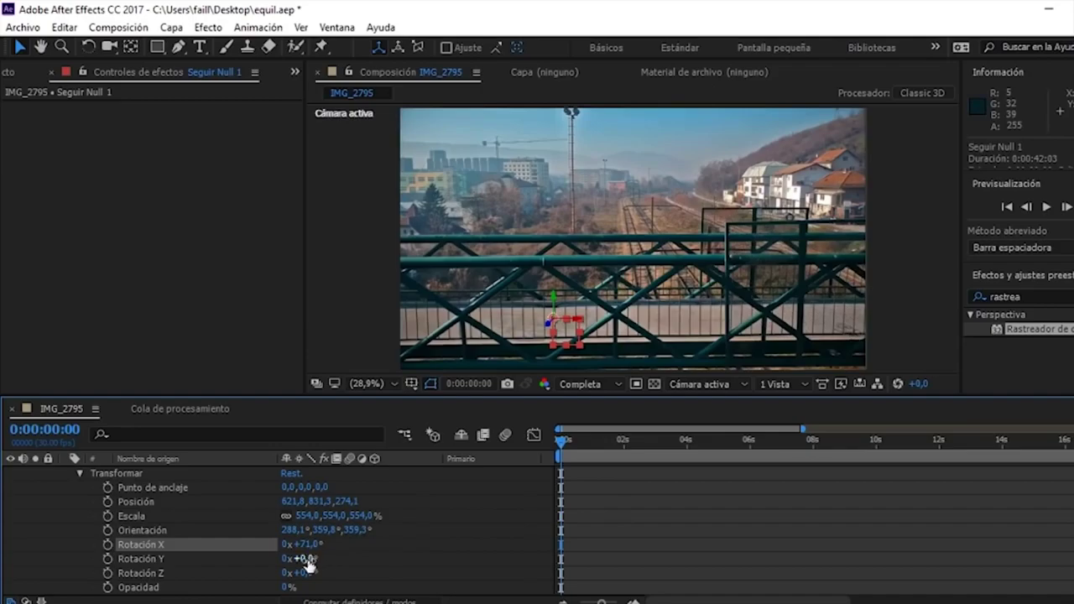
mouse_move(308, 559)
left_mouse_down()
mouse_move(341, 569)
mouse_move(304, 565)
left_mouse_up()
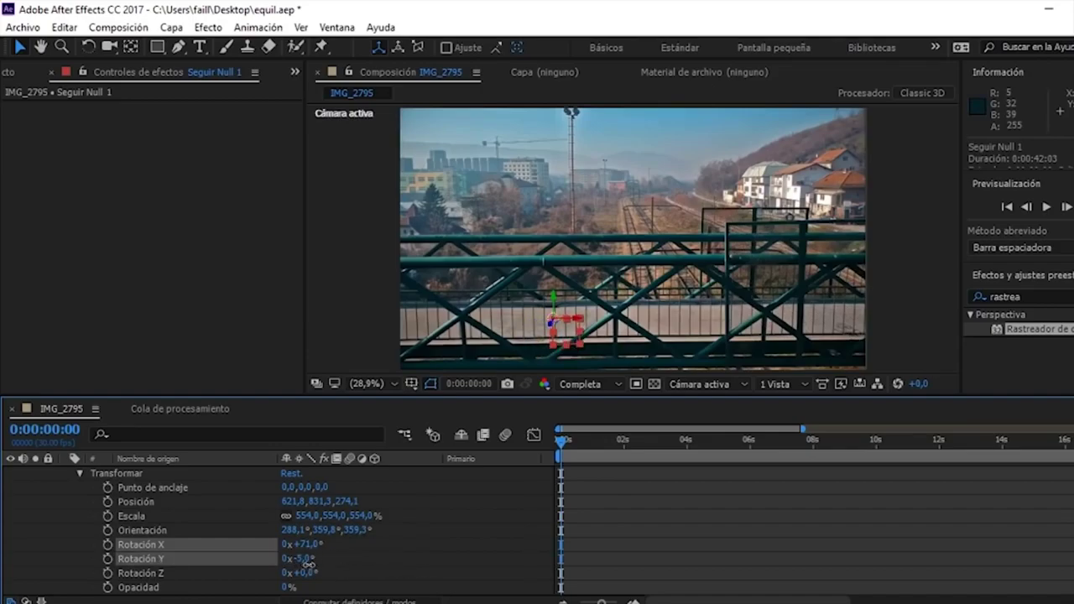
left_click_drag(303, 575, 303, 572)
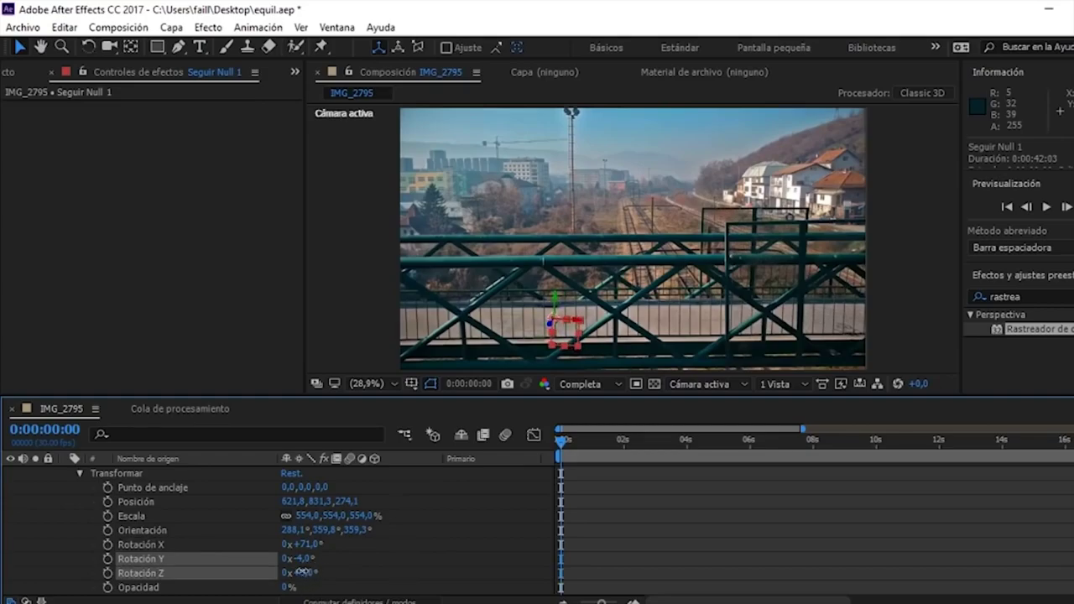
left_click_drag(302, 571, 304, 571)
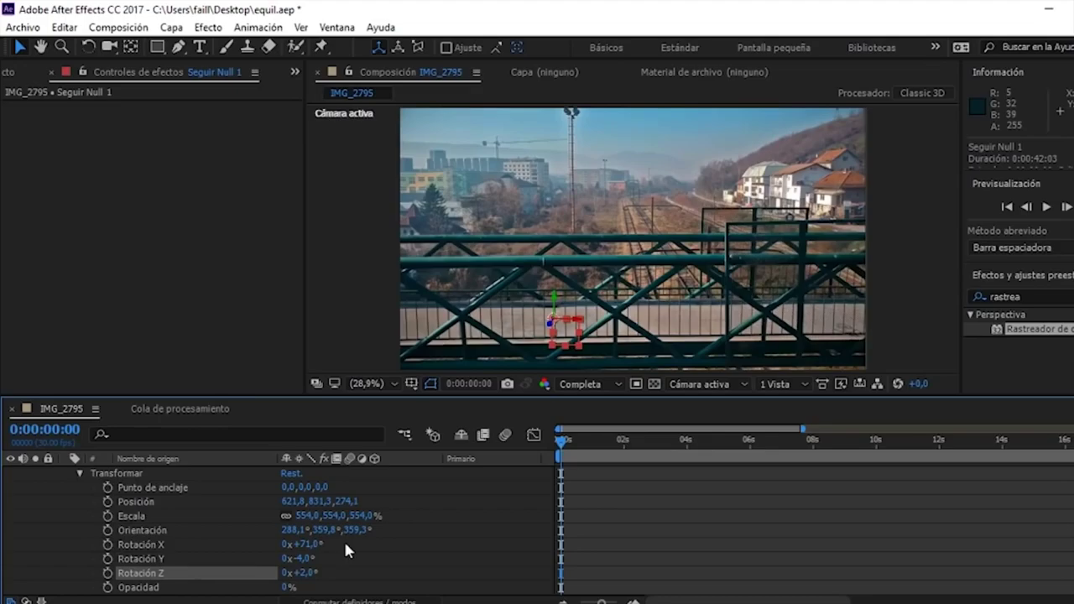
scroll(339, 527, "up", 1)
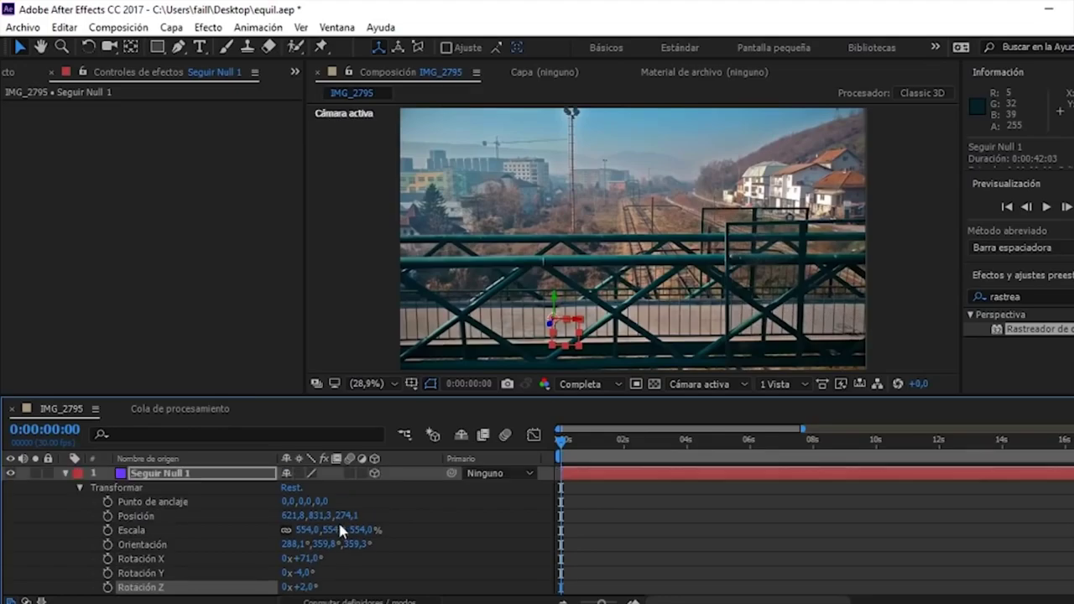
left_click(66, 473)
left_click(627, 564)
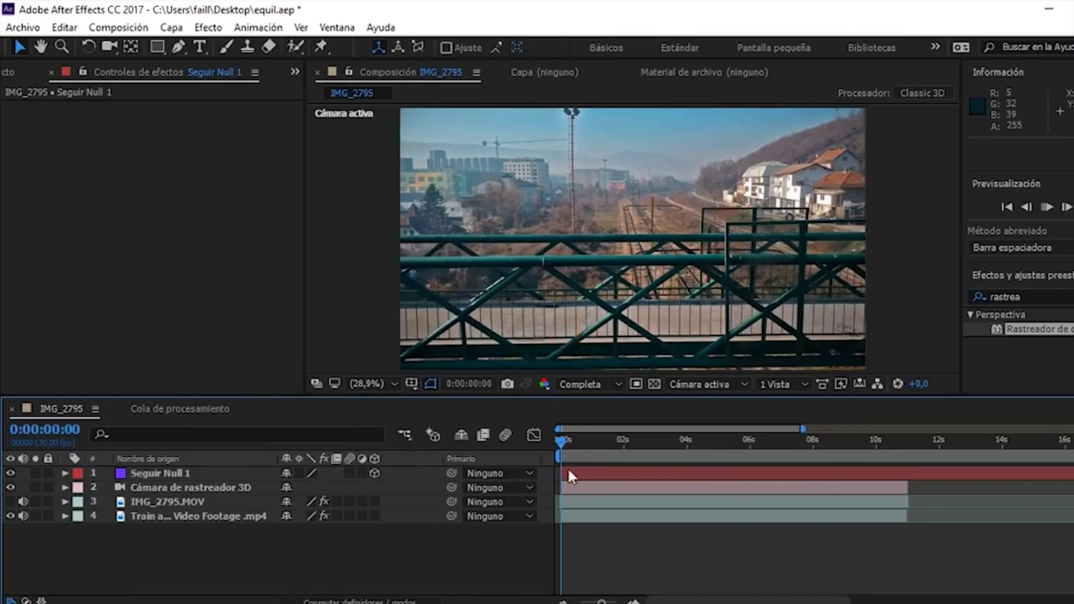
Preview the tracked footage, then make the IMG_2795.MOV man layer visible
key("space")
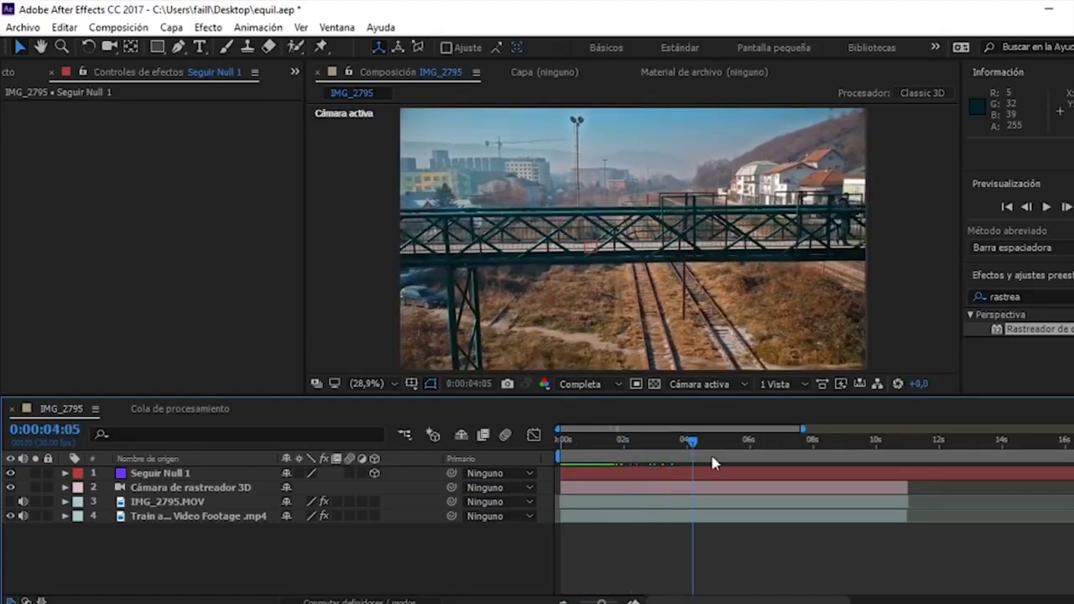
key("space")
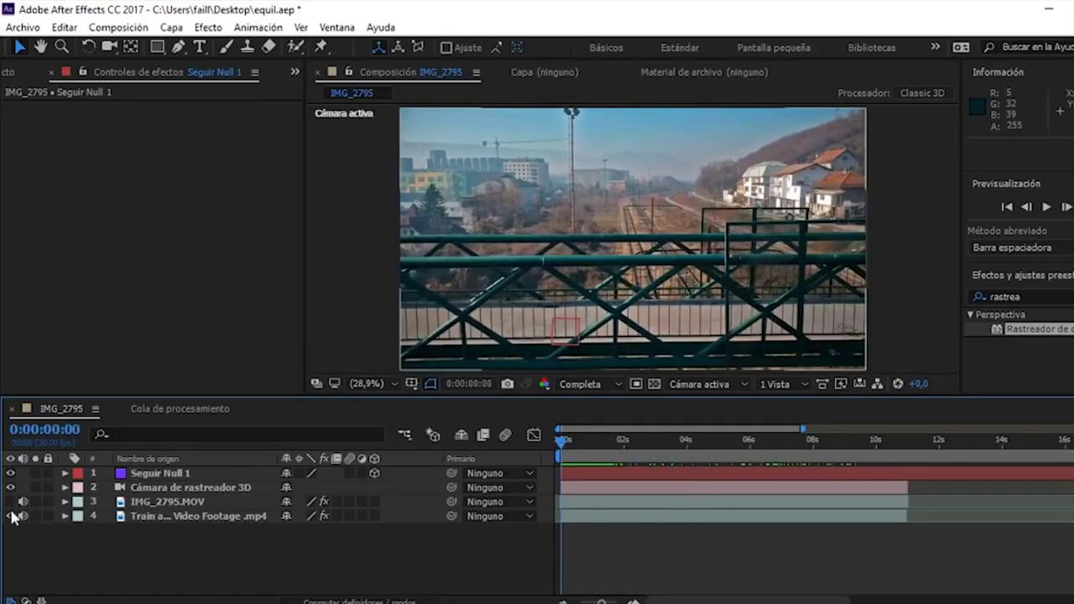
left_click(11, 502)
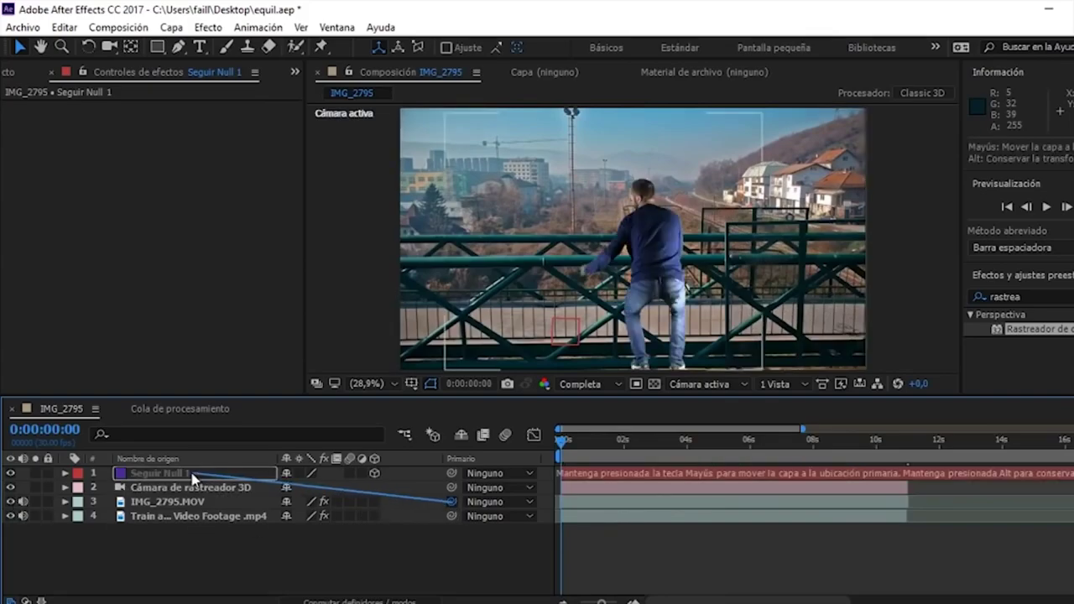
Parent IMG_2795.MOV to Seguir Null 1, make it 3D, and move it up over the railing
left_click_drag(409, 500, 176, 473)
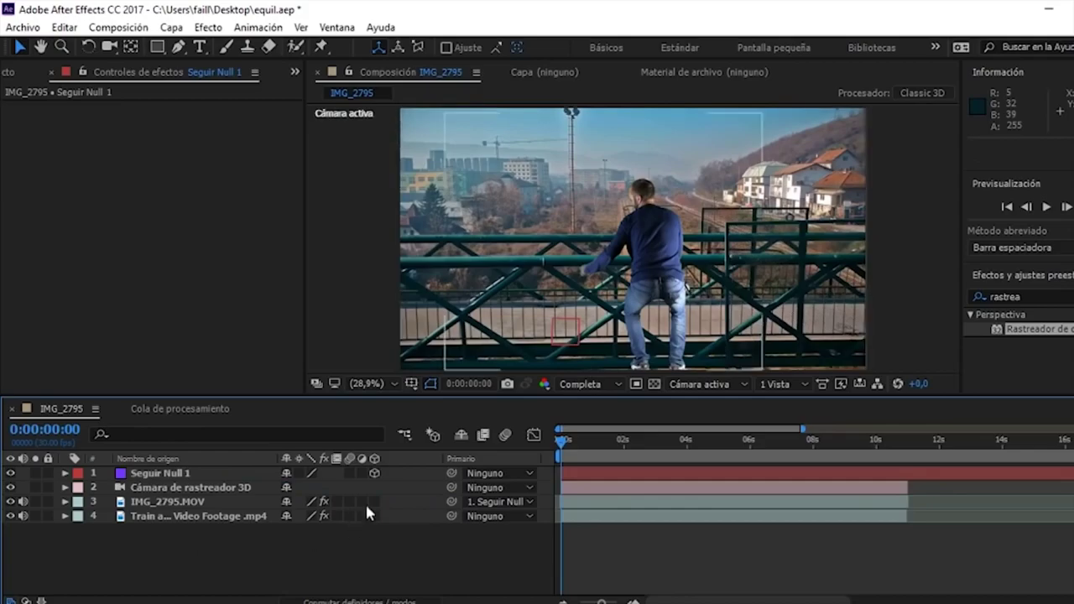
left_click(375, 501)
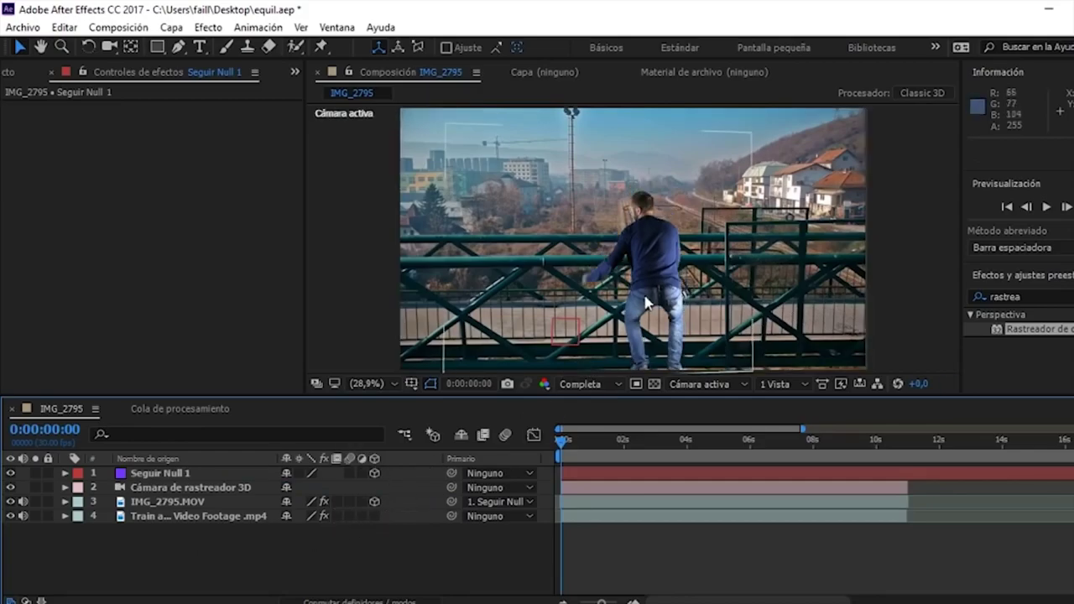
left_click_drag(646, 287, 560, 176)
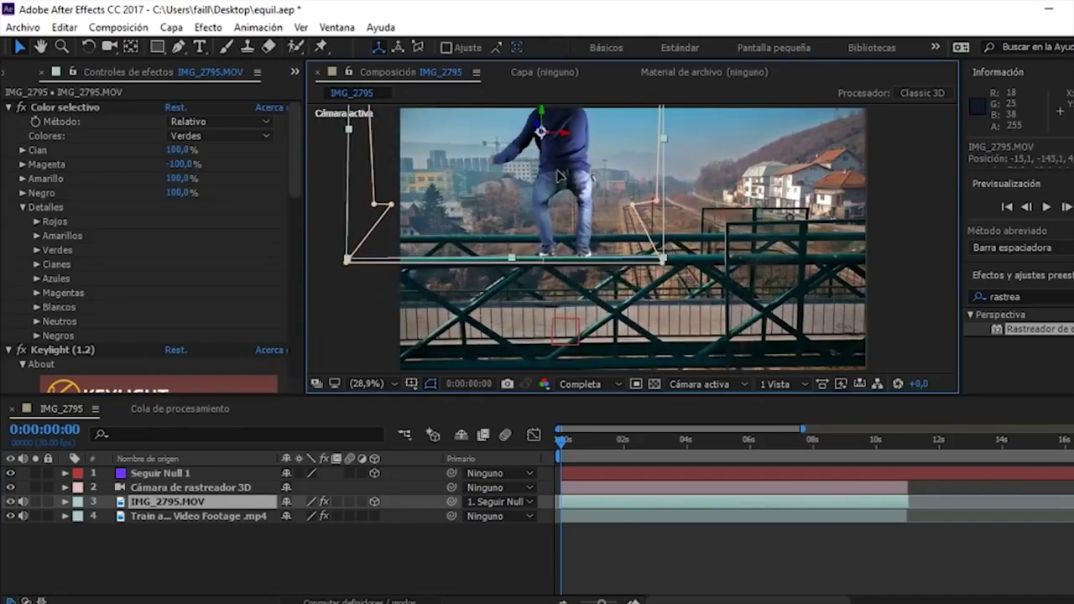
Check the man's placement at 0:00:03:10, then return to the first frame
key("Return")
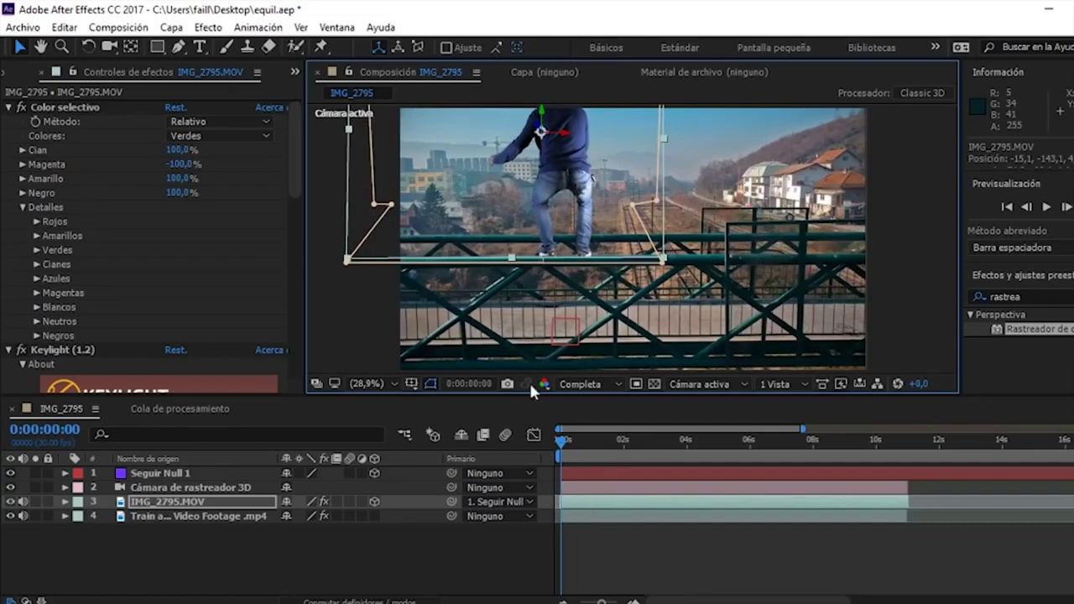
left_click(666, 442)
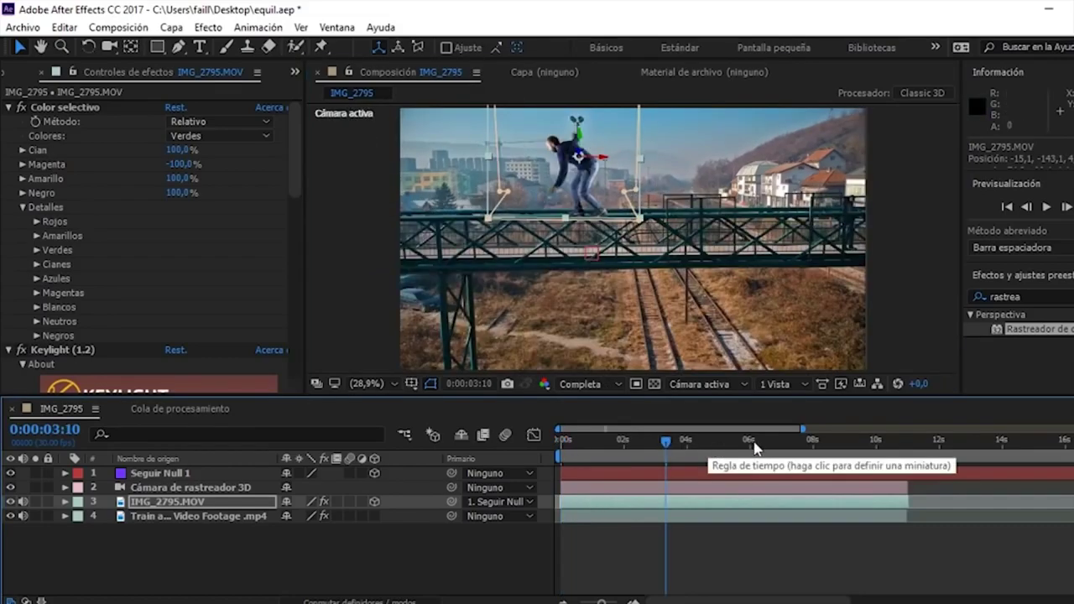
left_click_drag(666, 442, 522, 428)
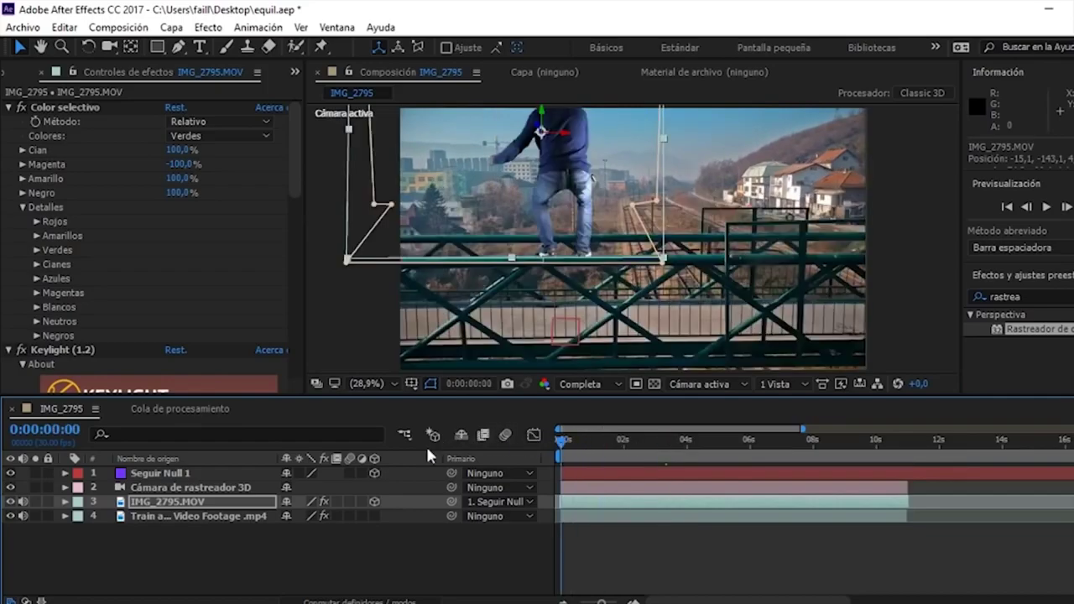
Scale the man layer to 12%, move him down onto the railing, and check at 0:00:02:21
left_click(66, 501)
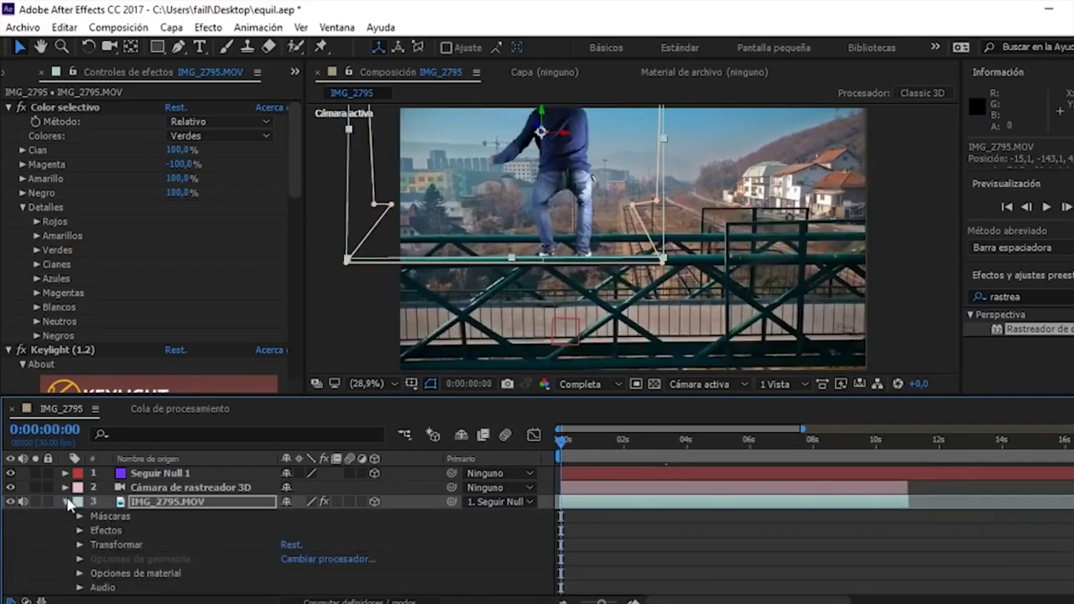
left_click(79, 545)
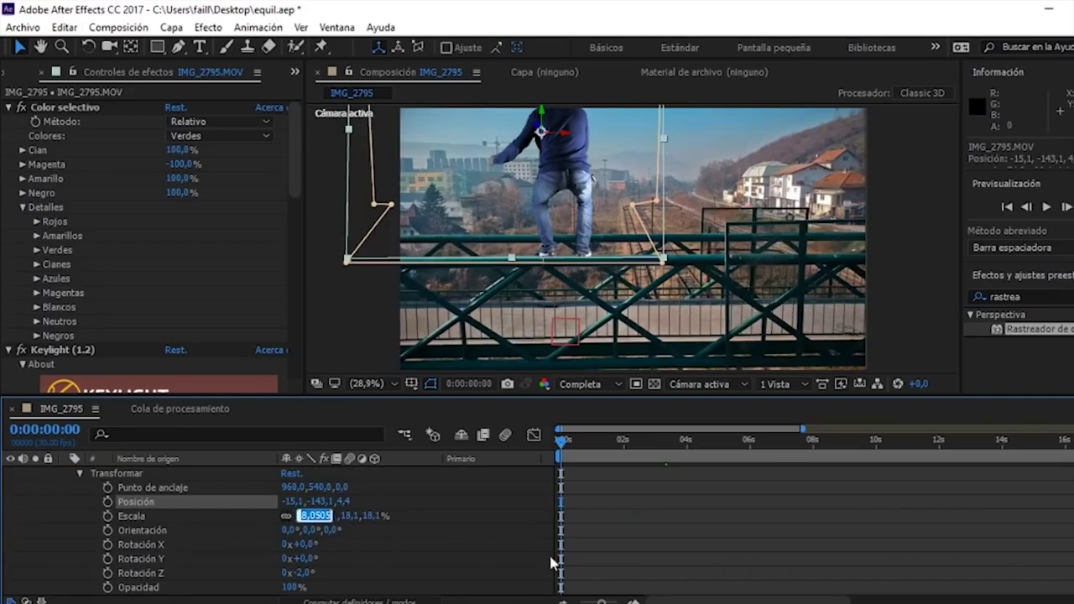
type("12")
key("Return")
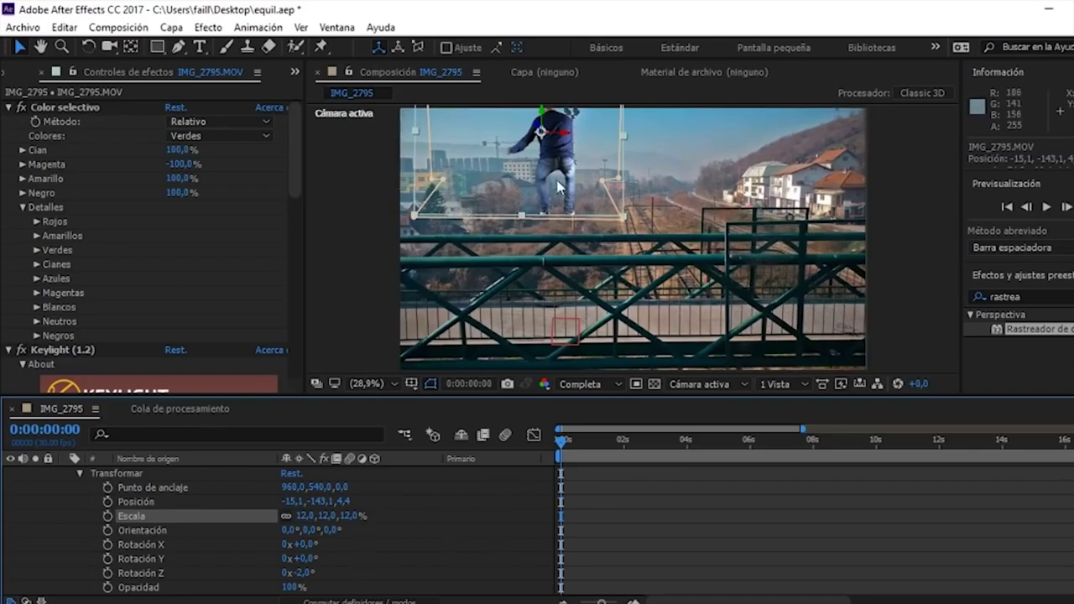
left_click_drag(562, 172, 569, 206)
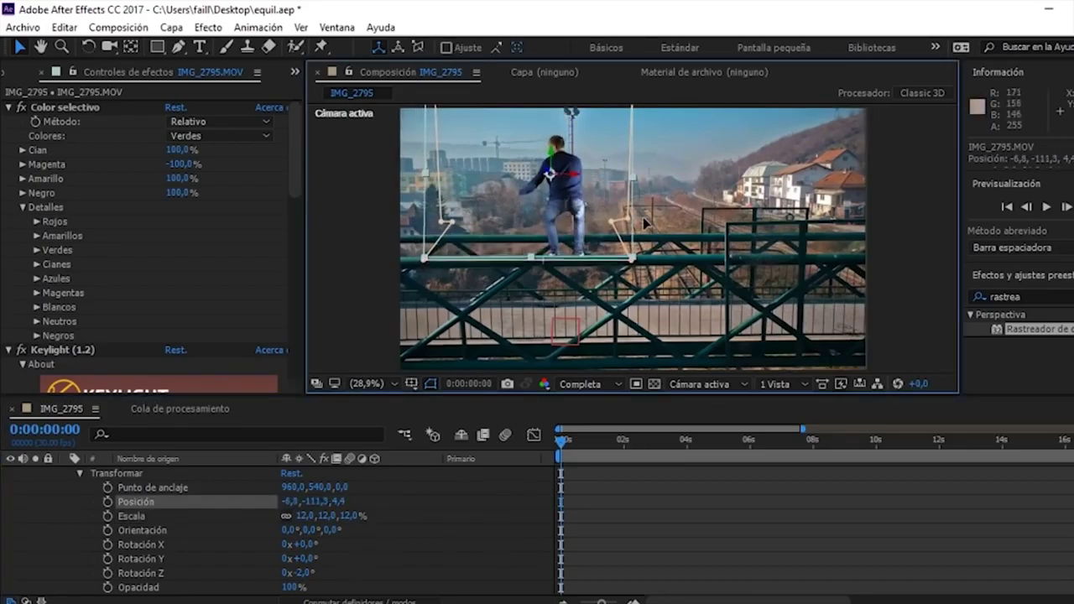
left_click(645, 440)
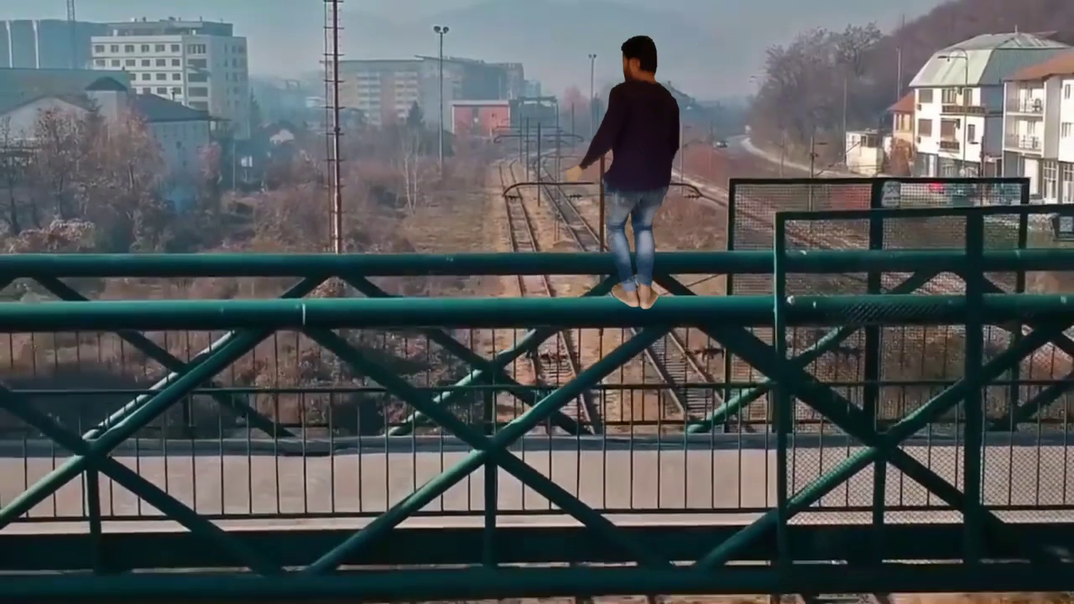